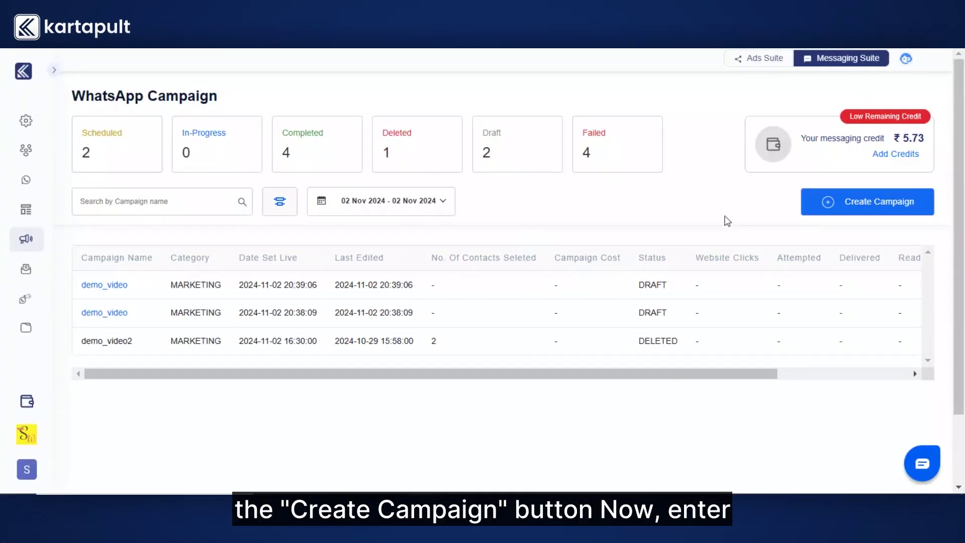
Create a new WhatsApp campaign and name it Demo_Video_3
click(827, 207)
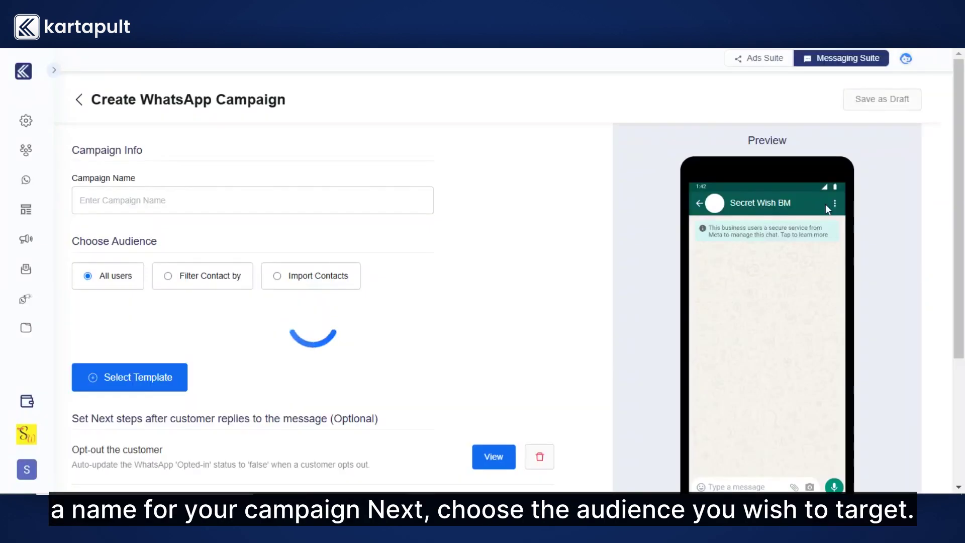
click(123, 199)
text(Demo_Video_3)
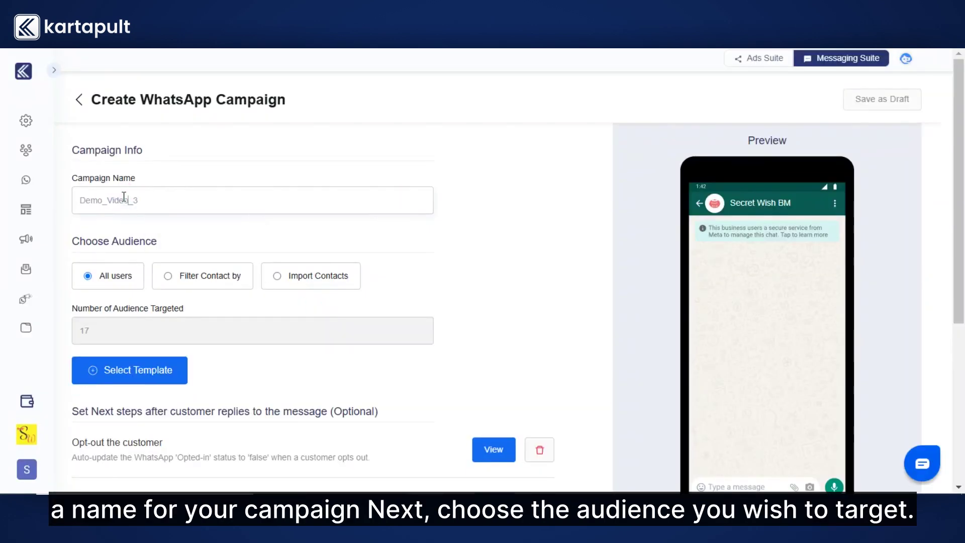
Switch the campaign audience to filtered contacts and select the testing tag
scroll(266, 319, down, 1)
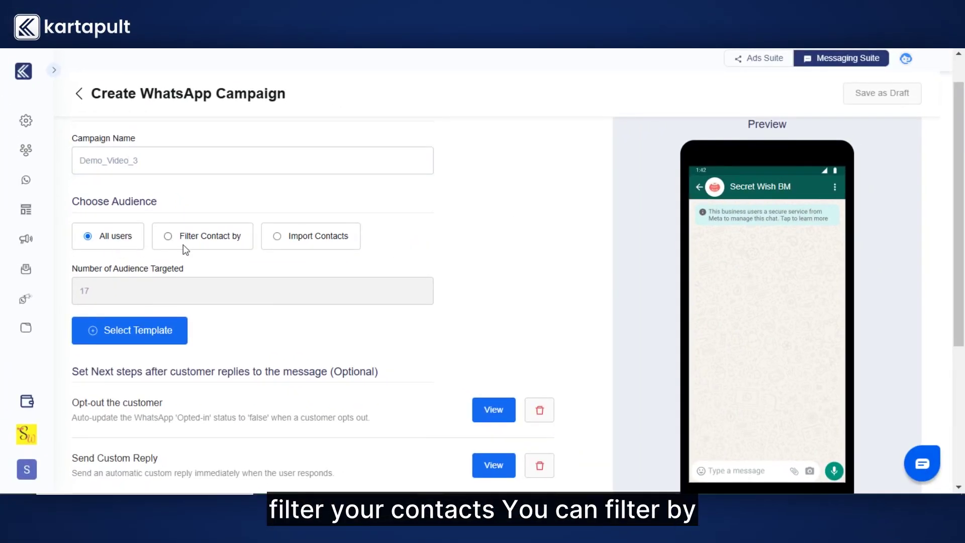
click(167, 238)
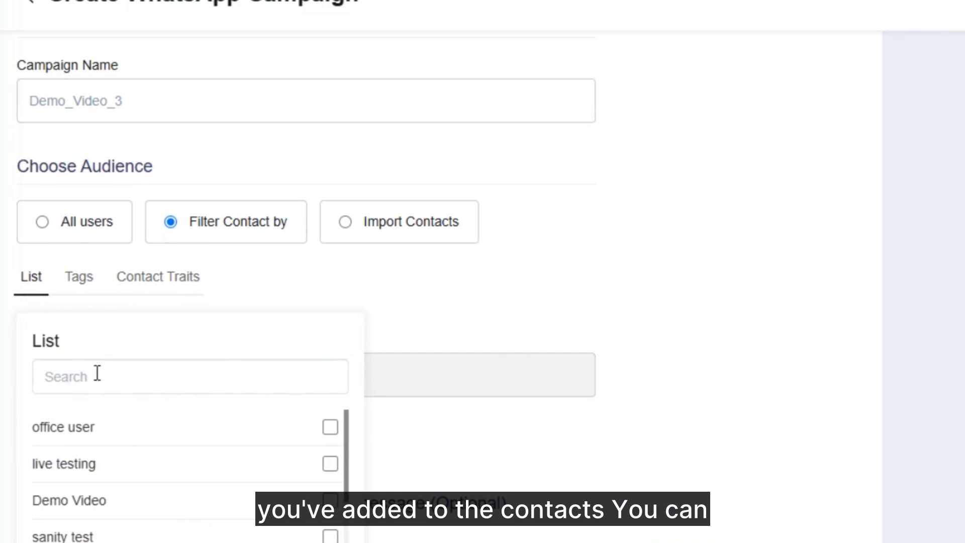
click(78, 278)
click(334, 428)
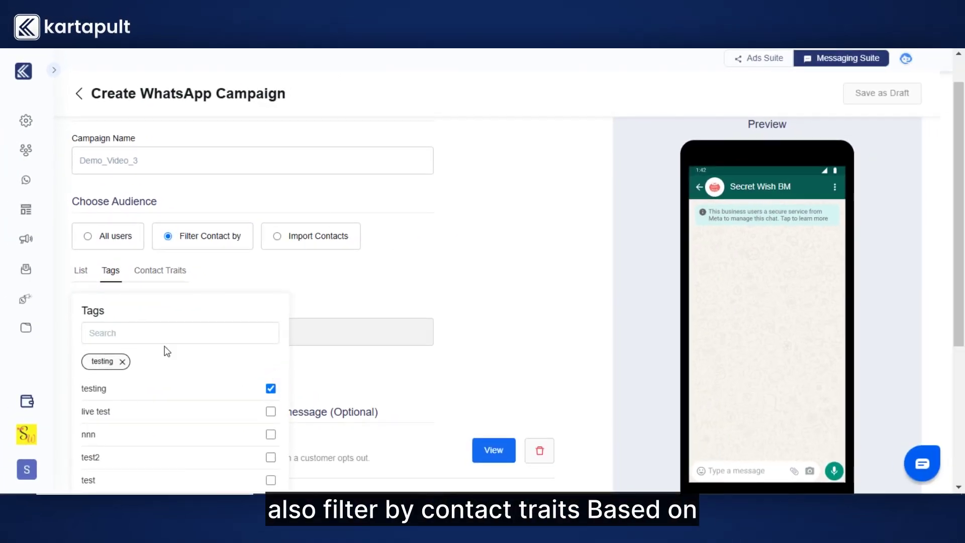
Filter the audience by contact traits so that Name contains the contact's first name, and apply the filter
click(162, 274)
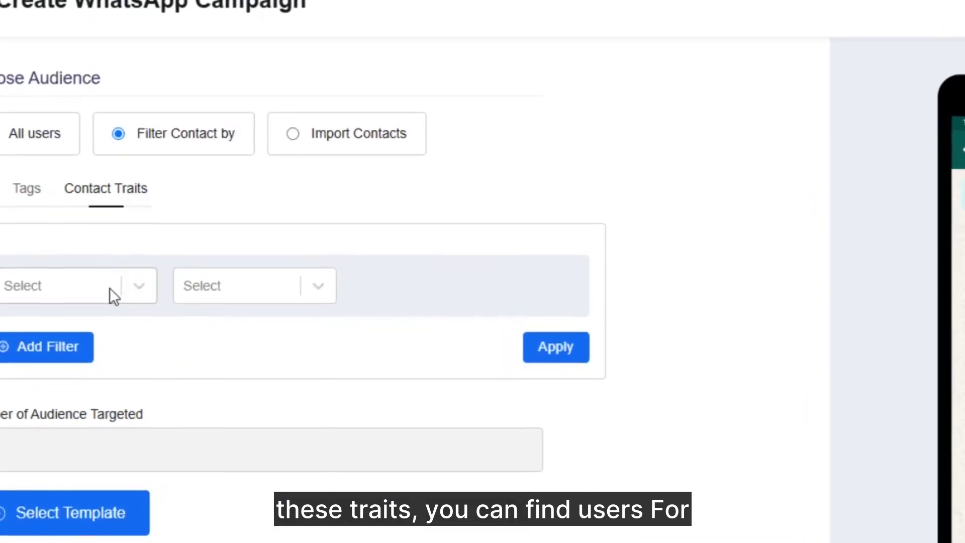
click(110, 288)
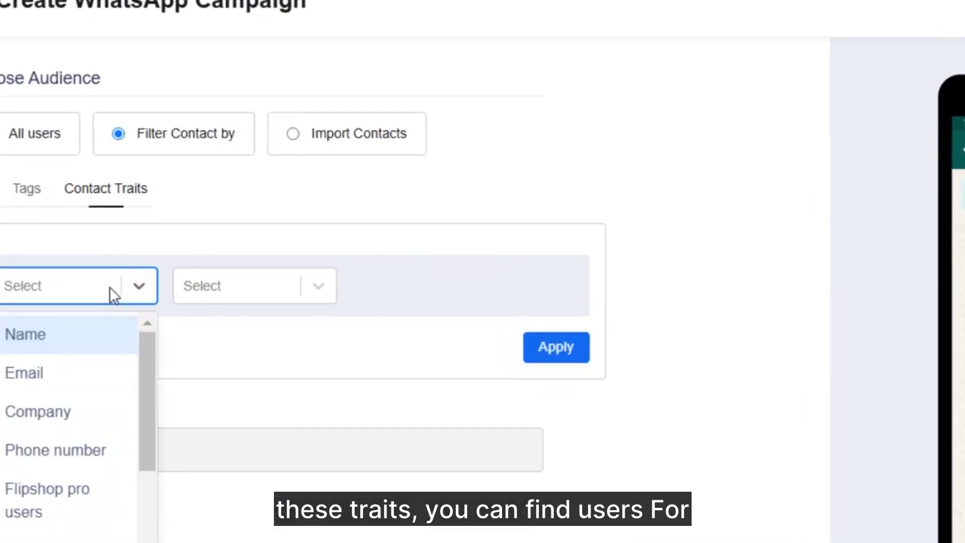
click(74, 341)
click(252, 284)
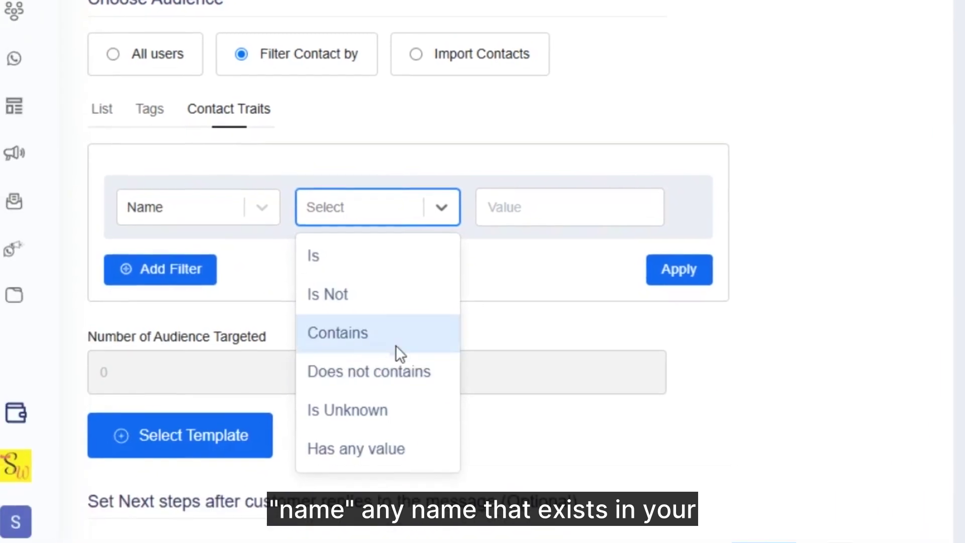
click(396, 331)
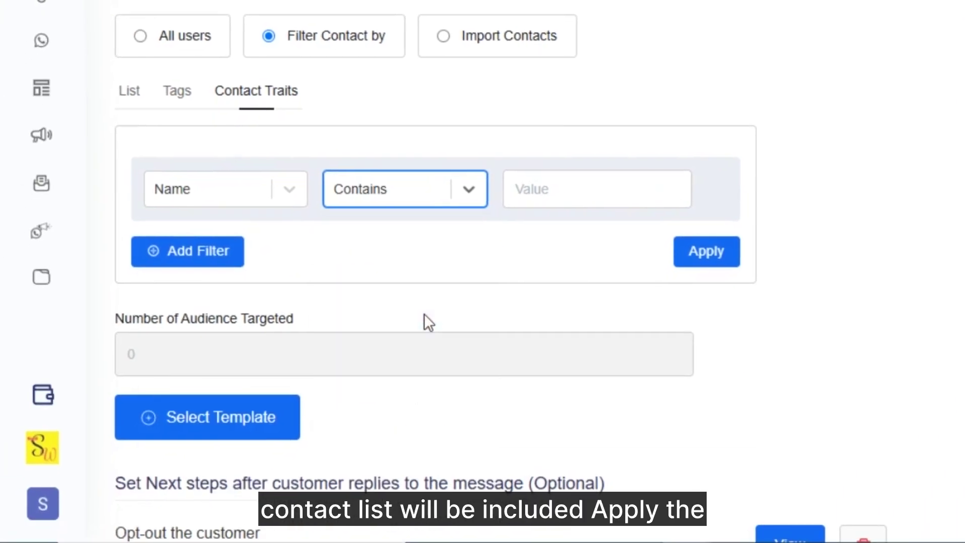
click(590, 201)
text(gaurav)
click(684, 262)
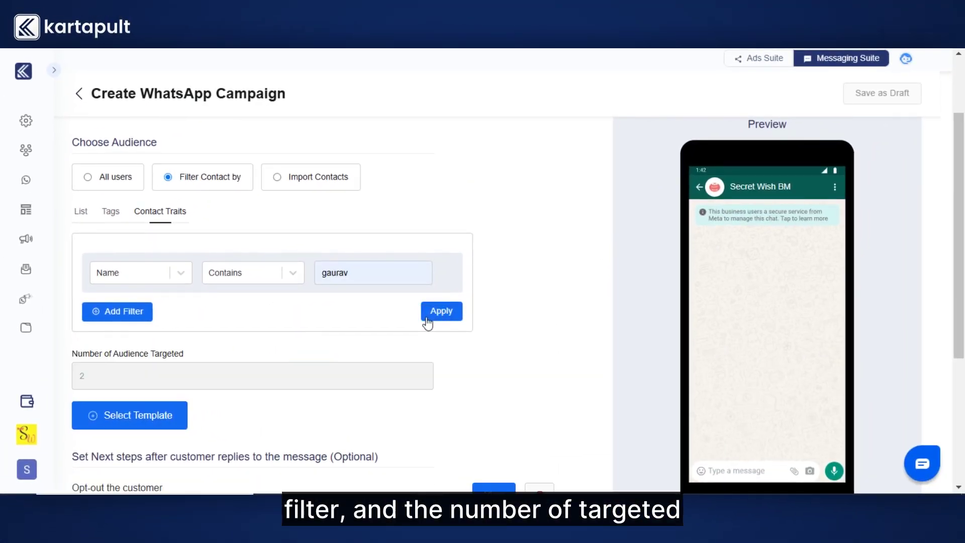
click(158, 372)
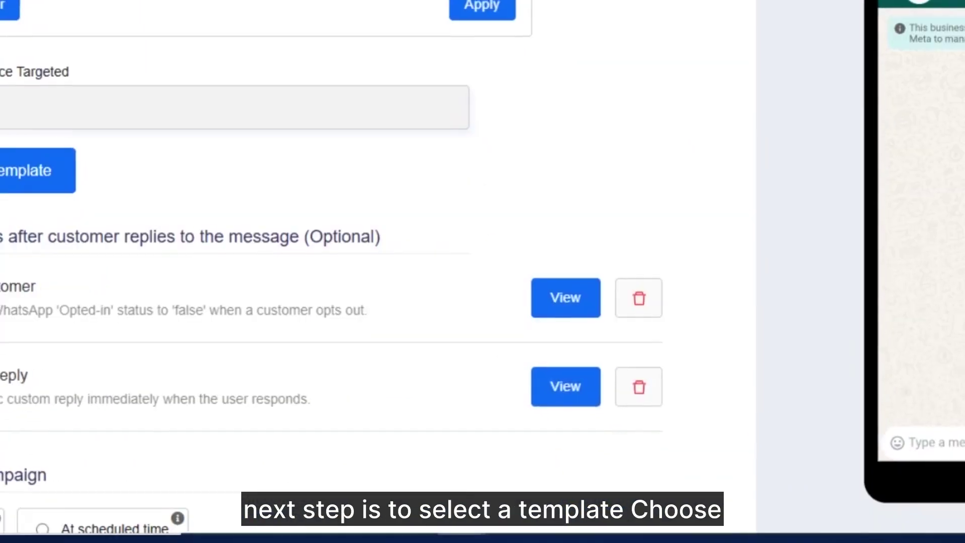
Import the welcome_offer_english template into the campaign
click(9, 172)
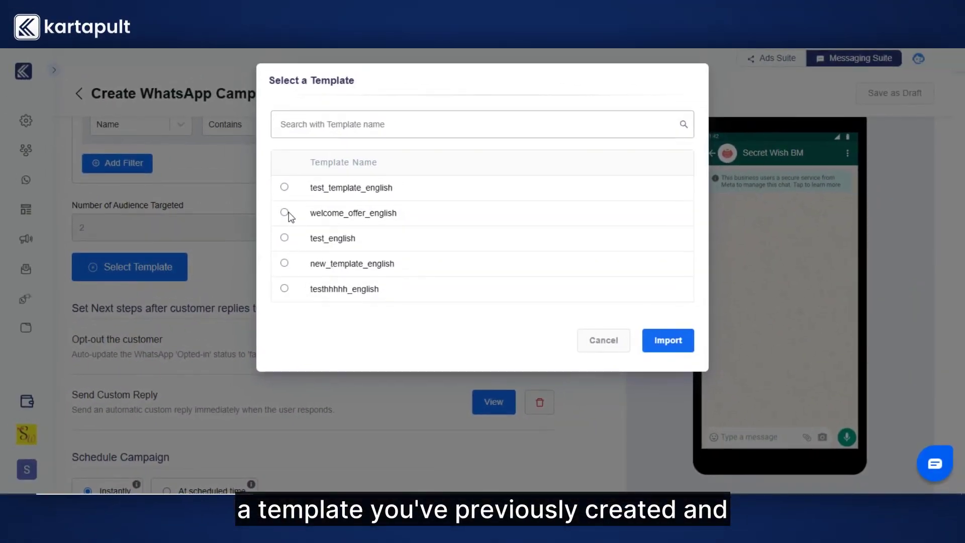
click(660, 338)
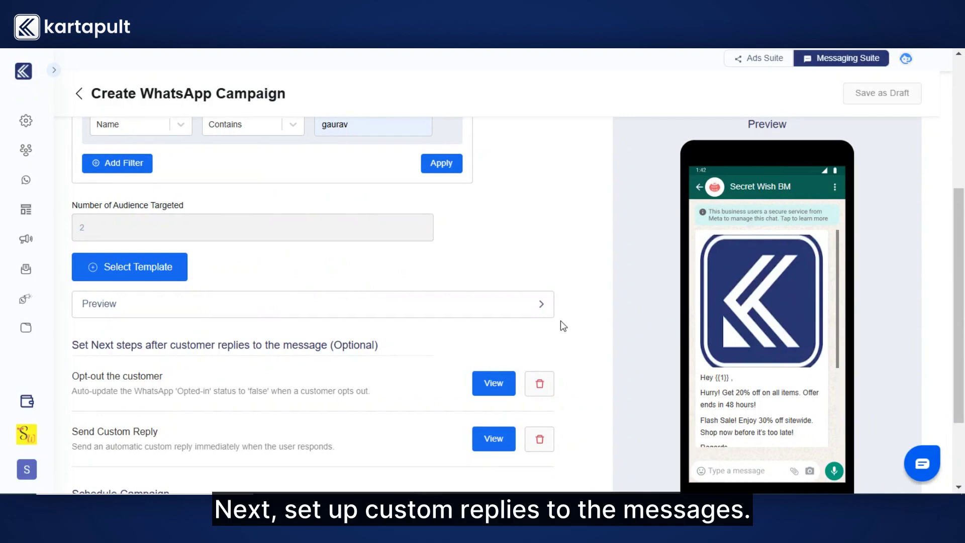
Review and save the opt-out customer flow with its STOP reply, and delete that flow from the campaign
scroll(562, 325, down, 2)
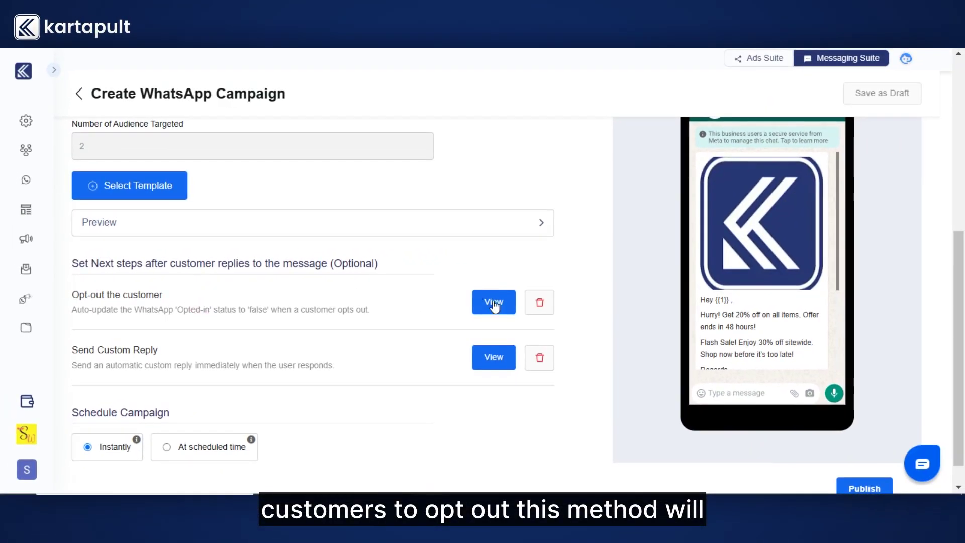
click(494, 308)
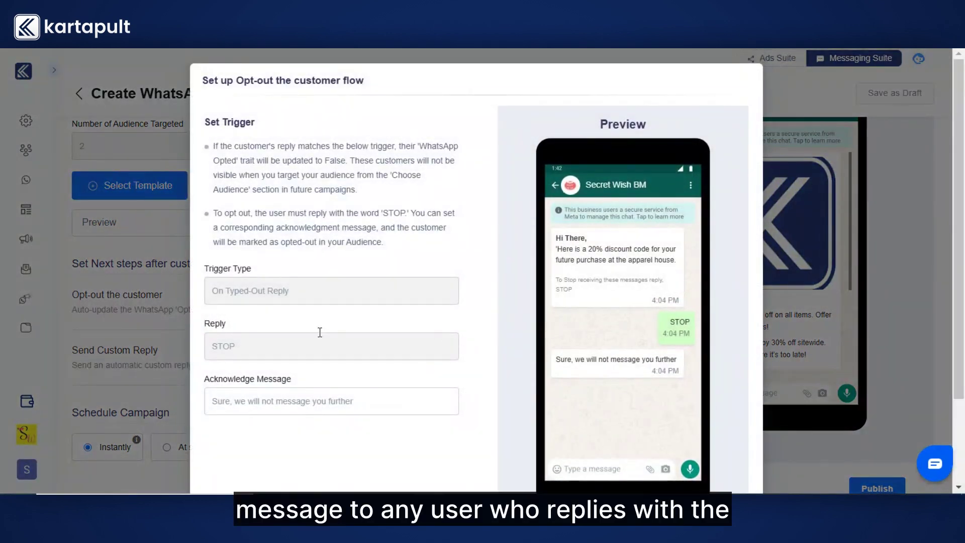
click(287, 351)
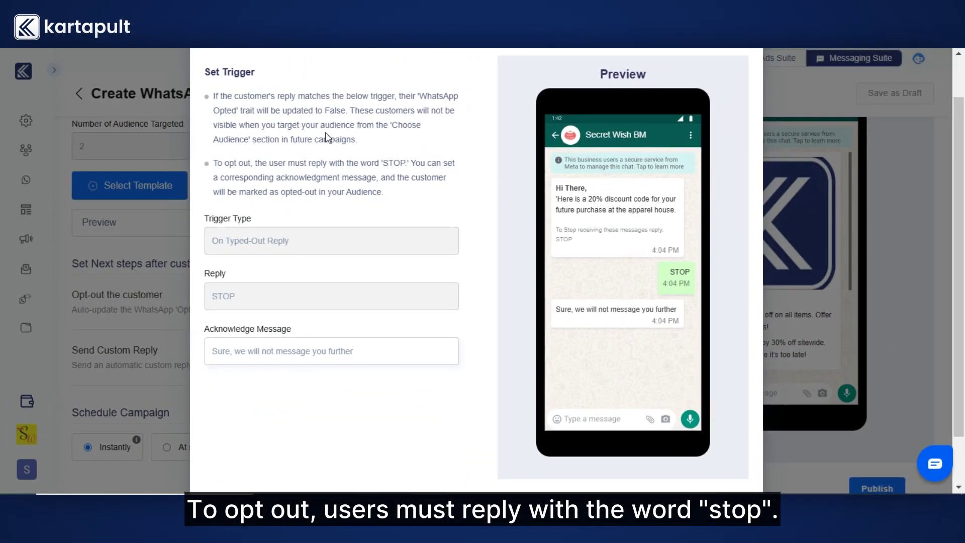
scroll(624, 352, down, 2)
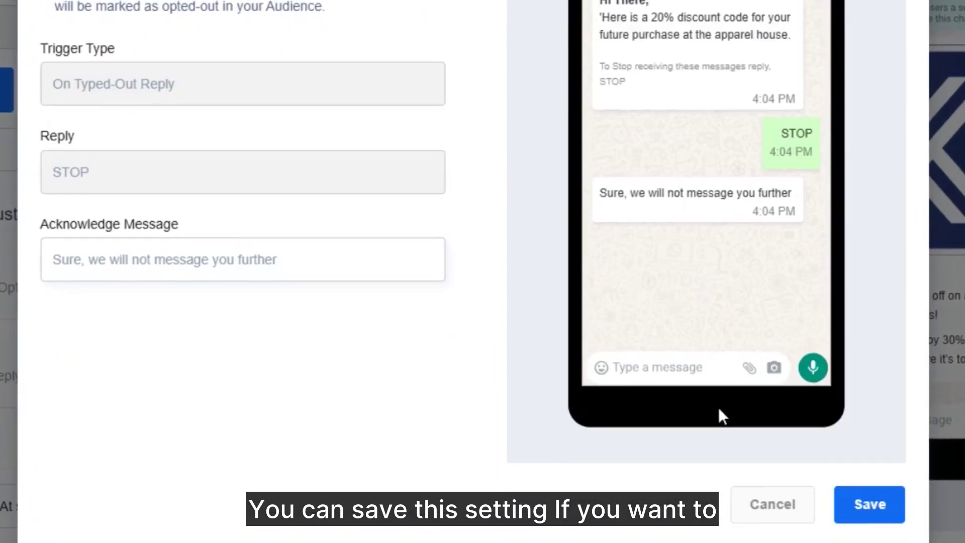
click(723, 446)
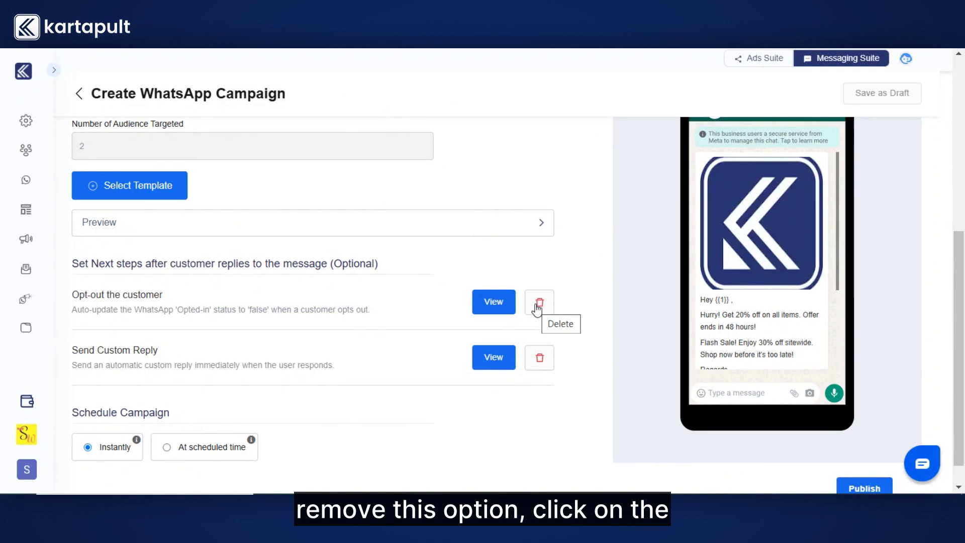
click(538, 305)
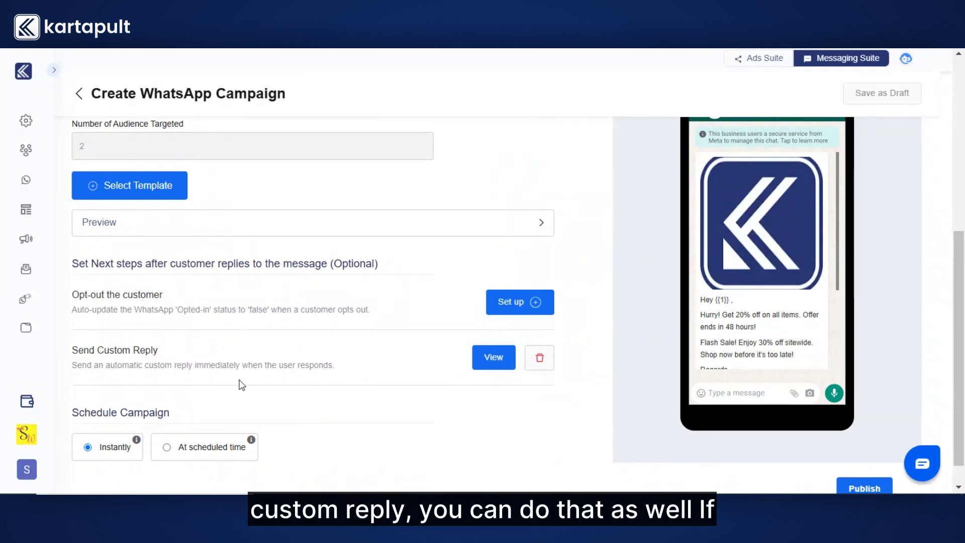
End the custom reply message with a full stop, "Sure, we will assign an agent to speak with you very soon.", and save it
click(484, 351)
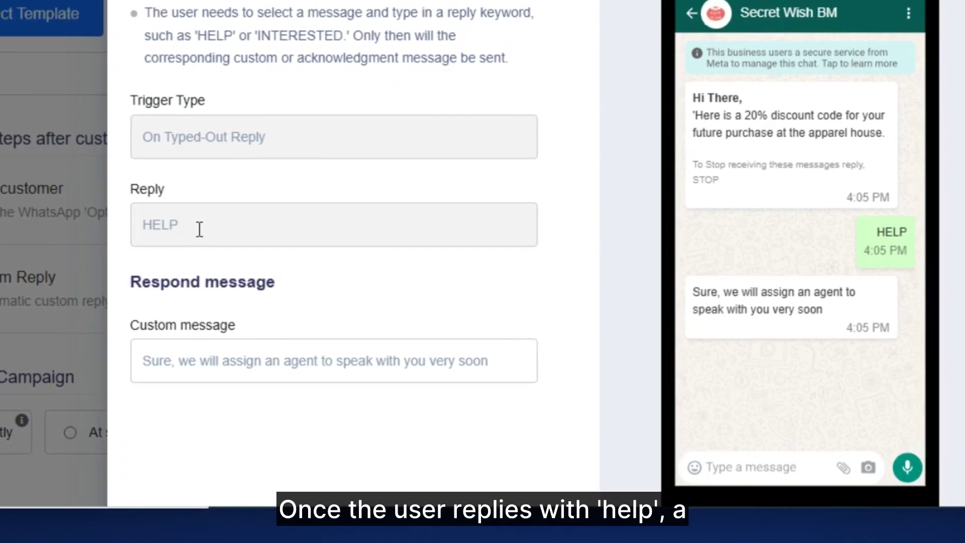
click(327, 249)
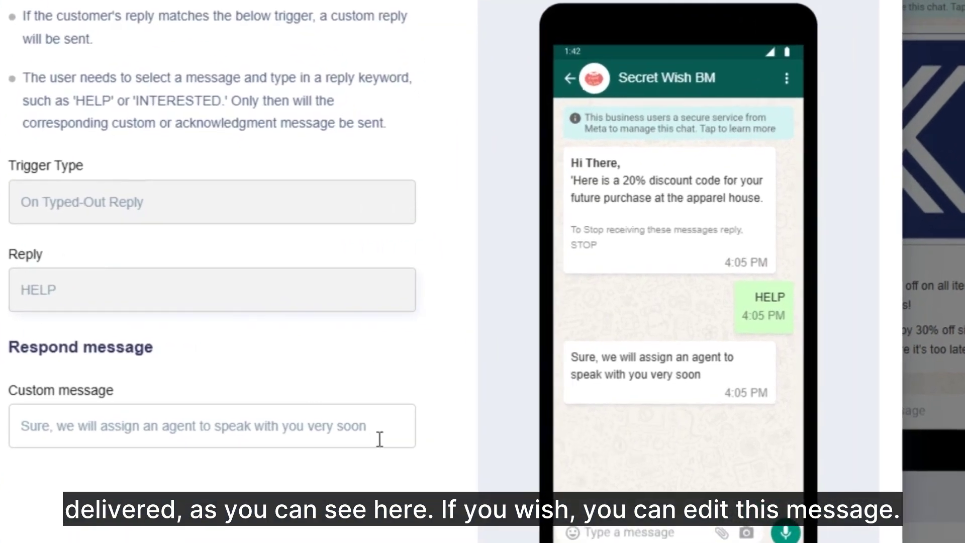
click(379, 440)
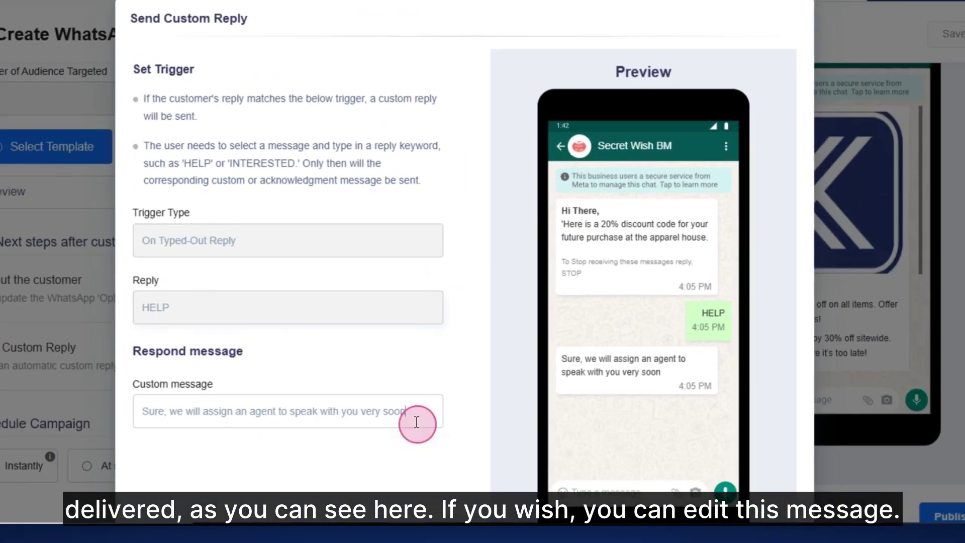
text(.)
scroll(379, 439, down, 1)
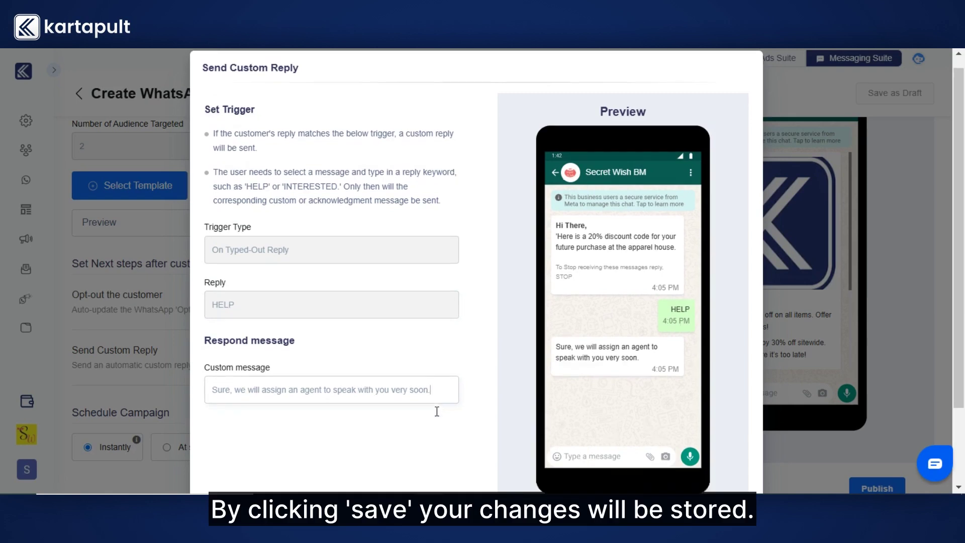
scroll(437, 411, down, 2)
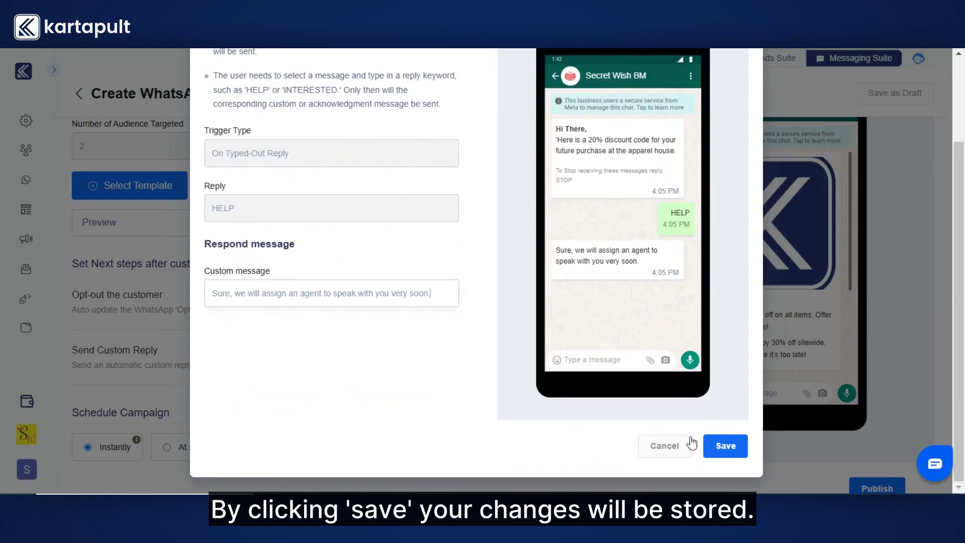
click(709, 442)
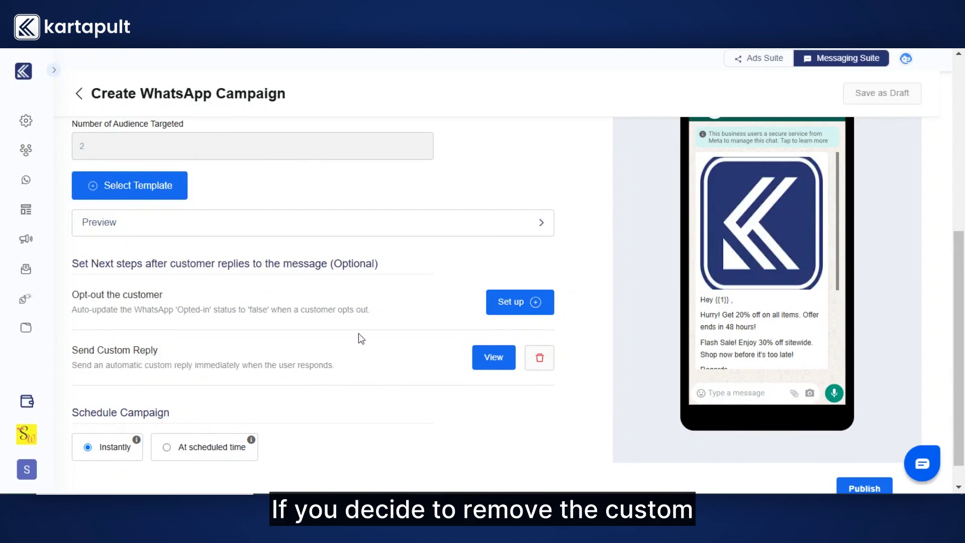
Delete the custom reply flow from the campaign's next steps
click(536, 362)
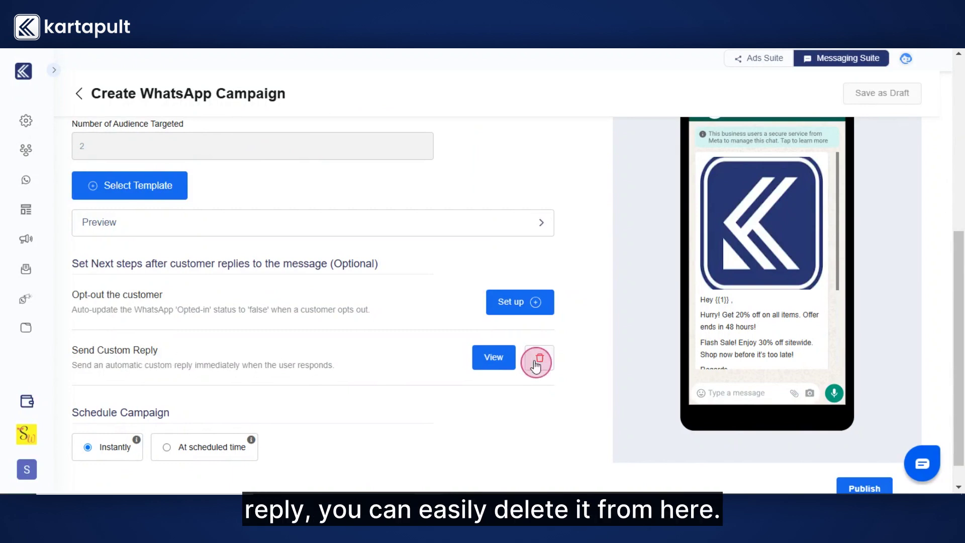
click(505, 167)
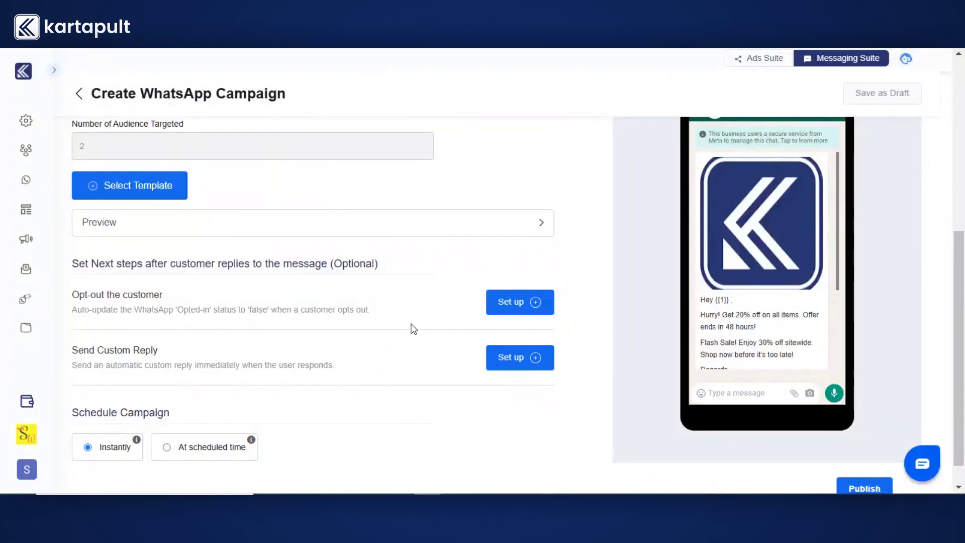
Check the timing notes for both launch options and schedule the campaign for November 9, 2024 at 4:45 PM
scroll(413, 329, up, 2)
scroll(611, 385, down, 3)
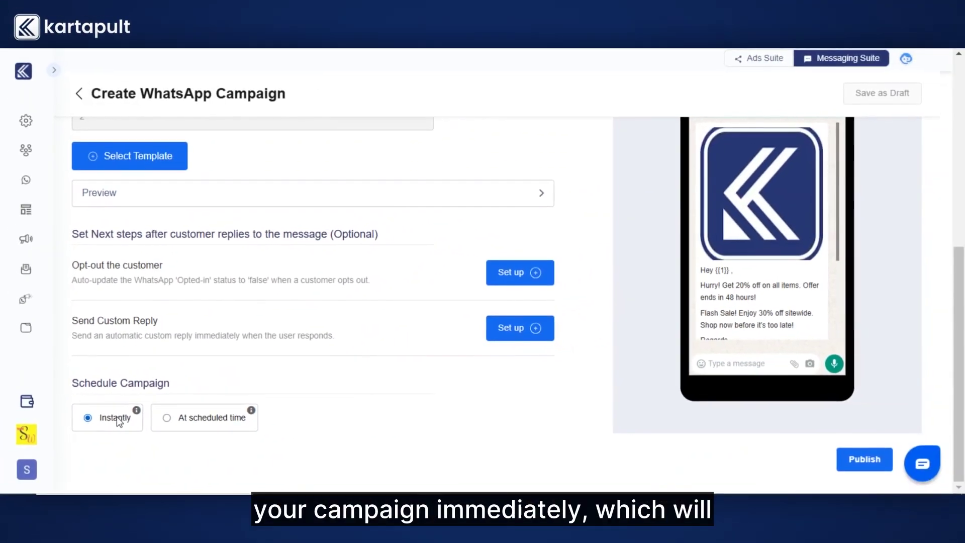
mouse_move(136, 413)
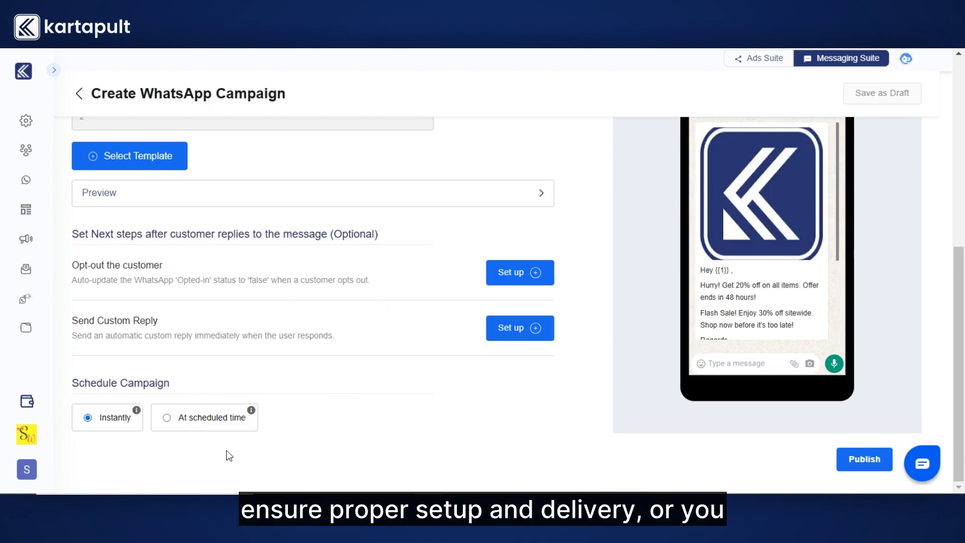
click(168, 418)
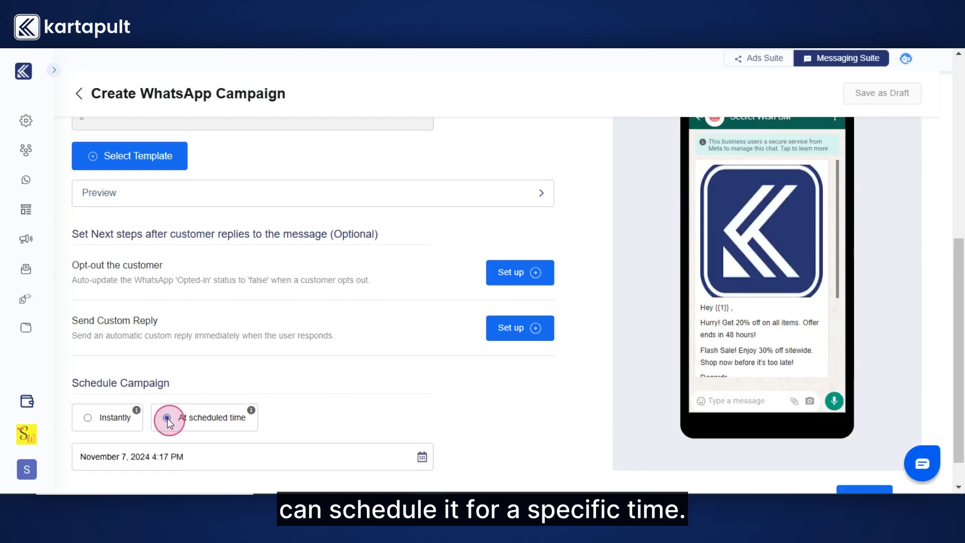
scroll(167, 419, down, 1)
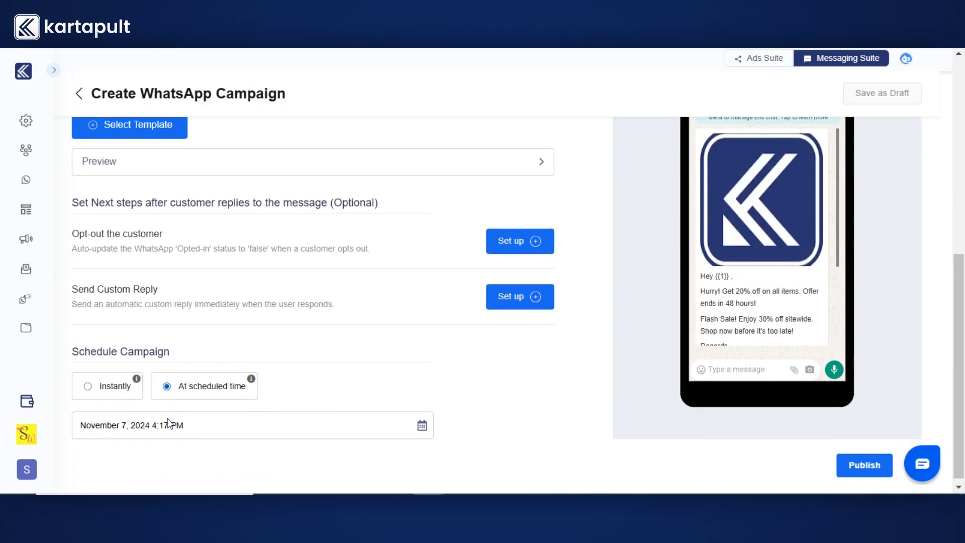
mouse_move(258, 386)
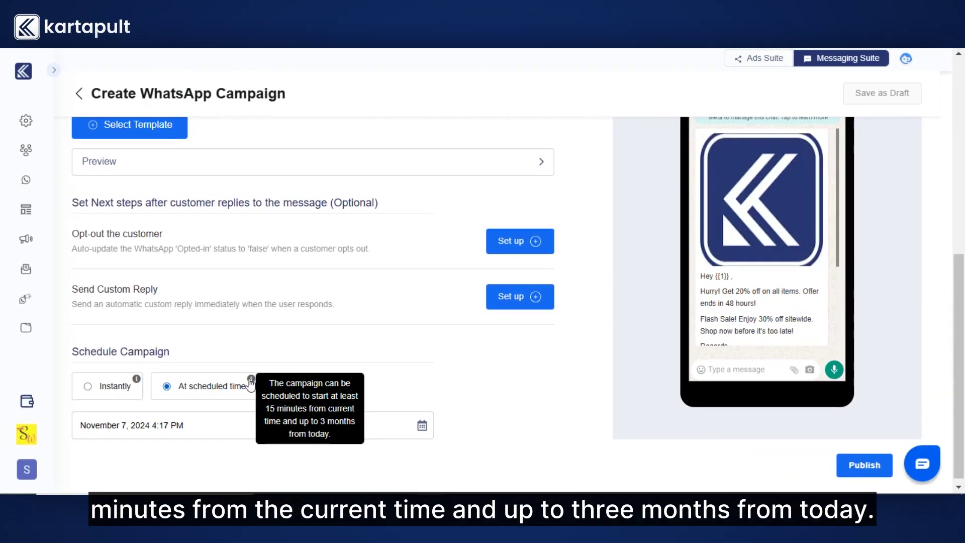
click(421, 427)
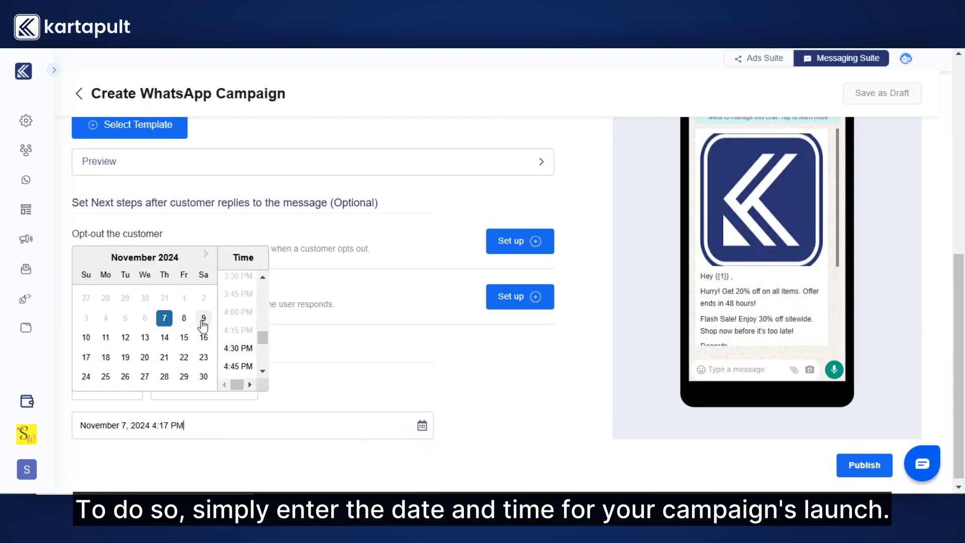
click(203, 318)
click(232, 365)
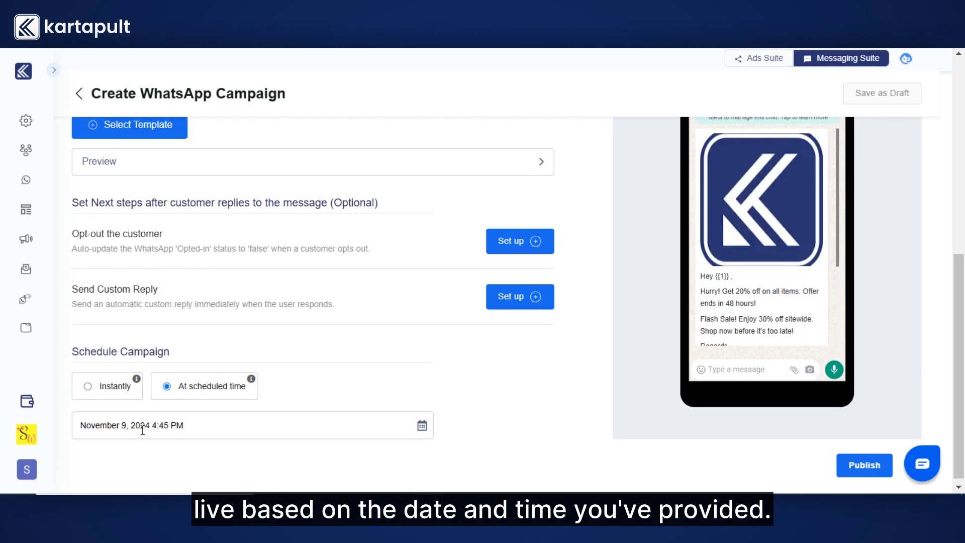
Set the campaign to send instantly and save it as a draft
click(87, 387)
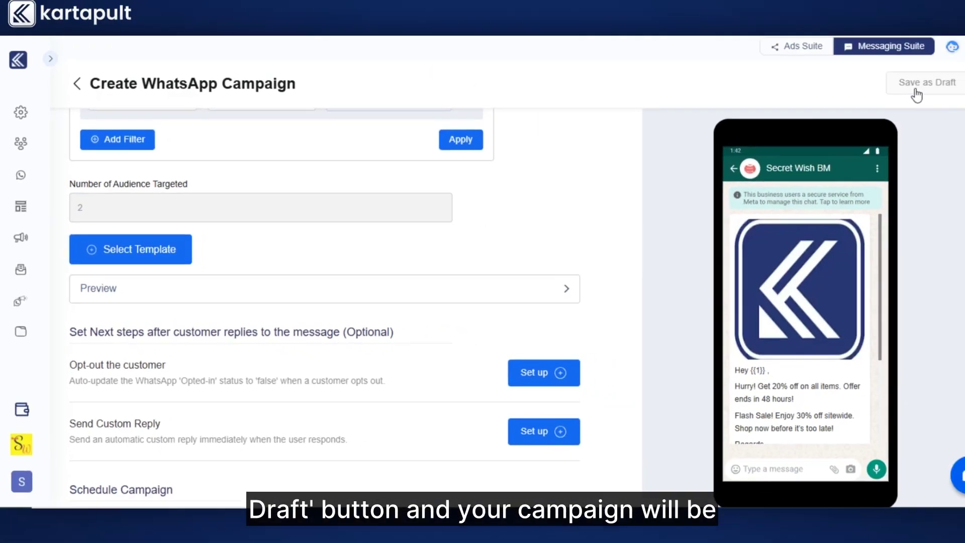
click(872, 103)
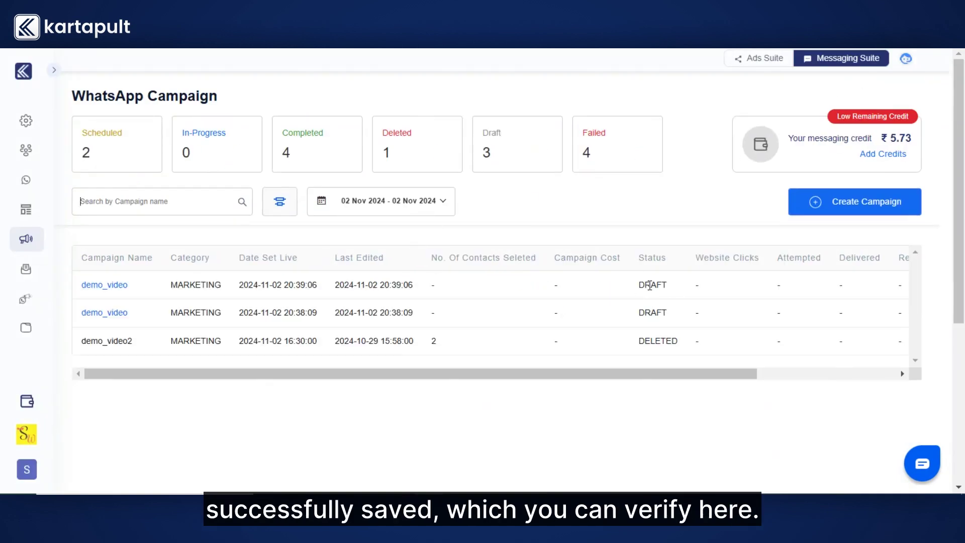
Open the first demo_video draft in the campaign list and examine its settings down to the publishing option
click(120, 284)
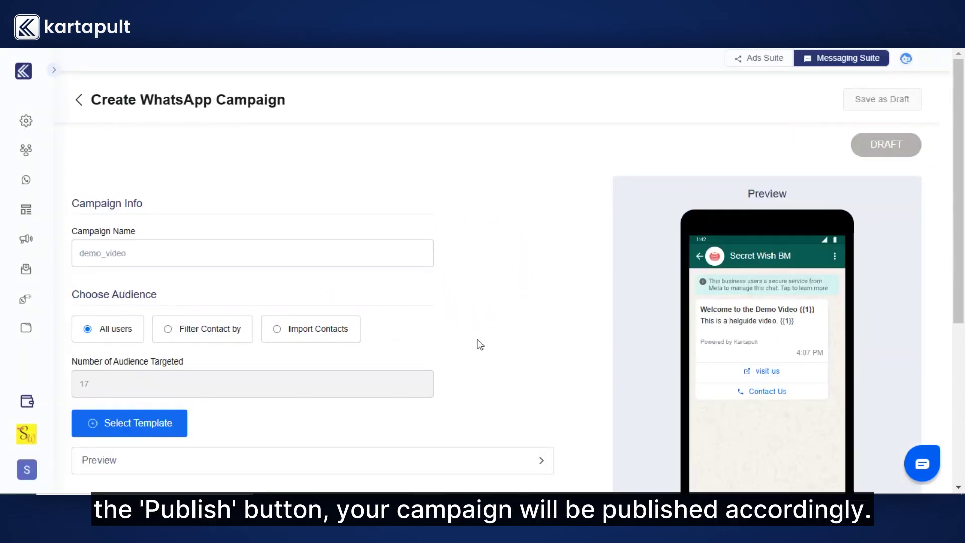
scroll(478, 342, down, 5)
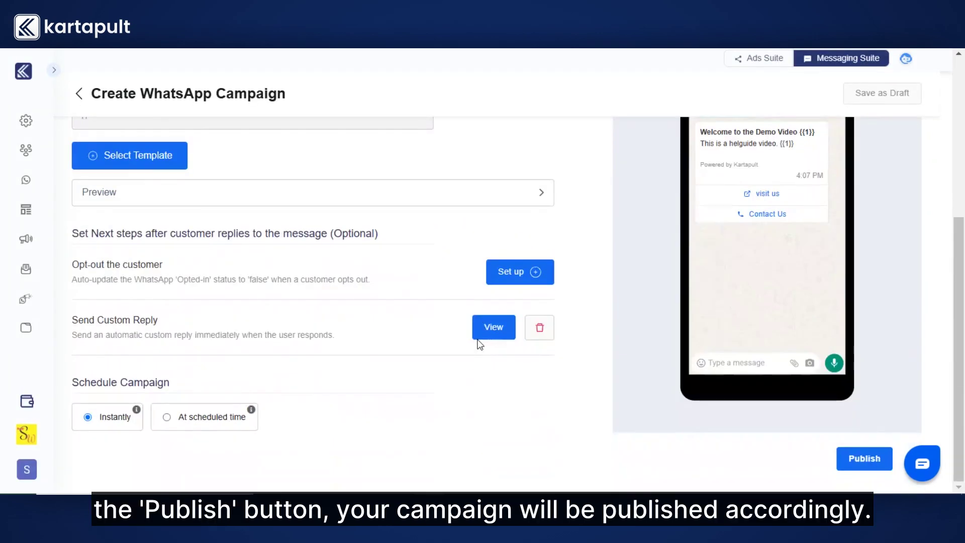